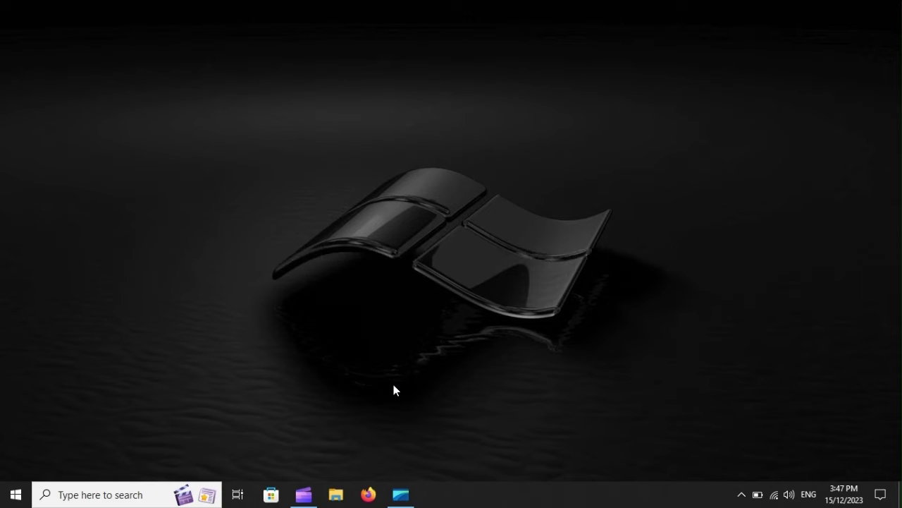
Run msinfo32 from the Run box to open System Information.
{"action": "key", "text": "super+r"}
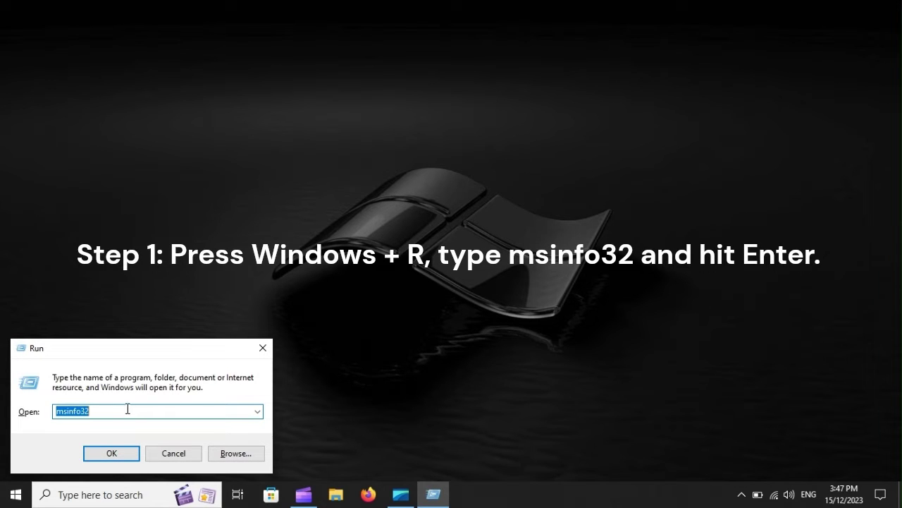
{"action": "type", "text": "m"}
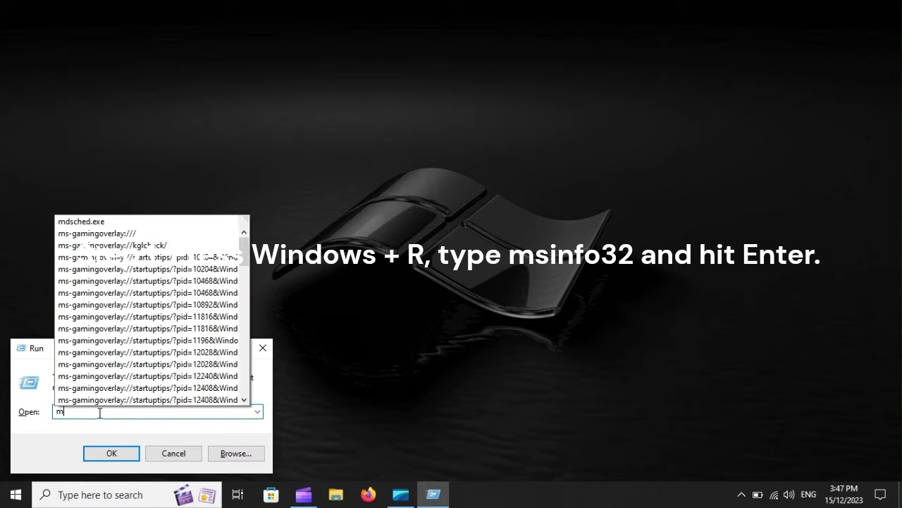
{"action": "type", "text": "sinfo32"}
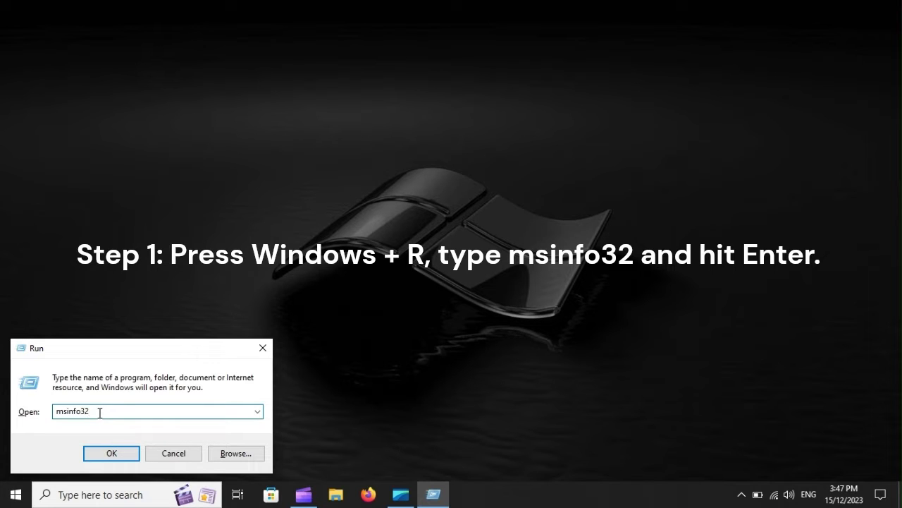
{"action": "key", "text": "Return"}
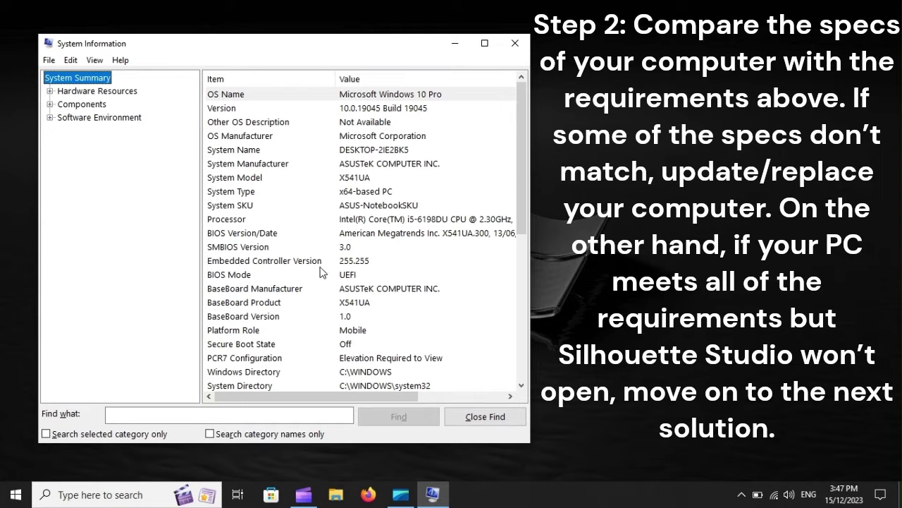
Scroll down the System Summary to review the computer's specifications.
{"action": "scroll", "coordinate": [296, 282], "scroll_direction": "down", "scroll_amount": 7}
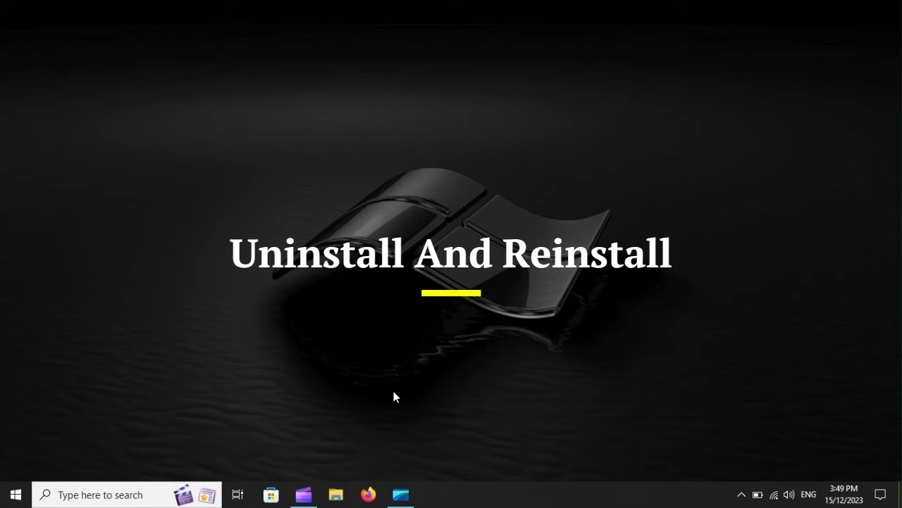
Run 'control panel' from the Run box to open Control Panel.
{"action": "key", "text": "super+r"}
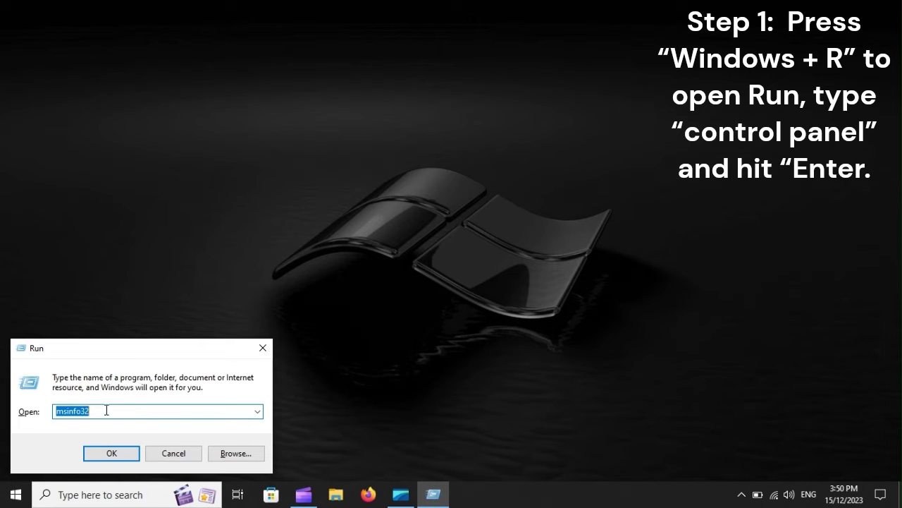
{"action": "type", "text": "control "}
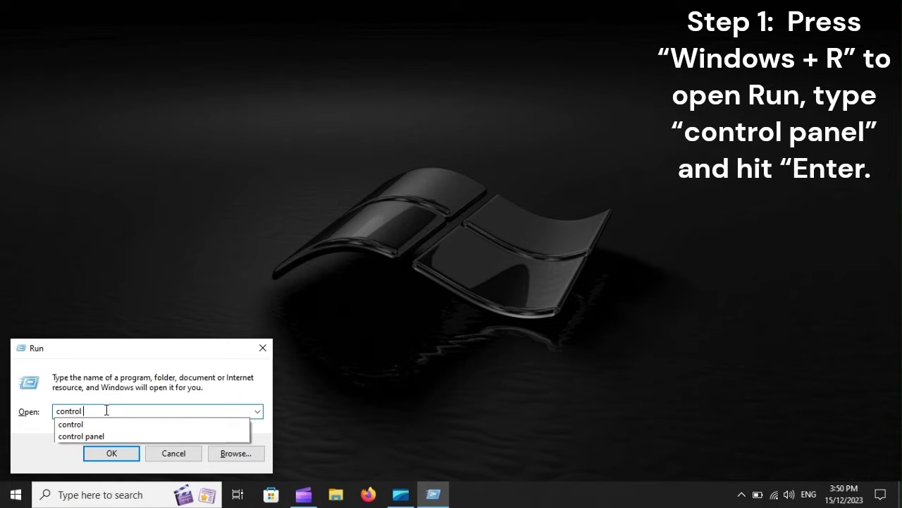
{"action": "type", "text": "panel"}
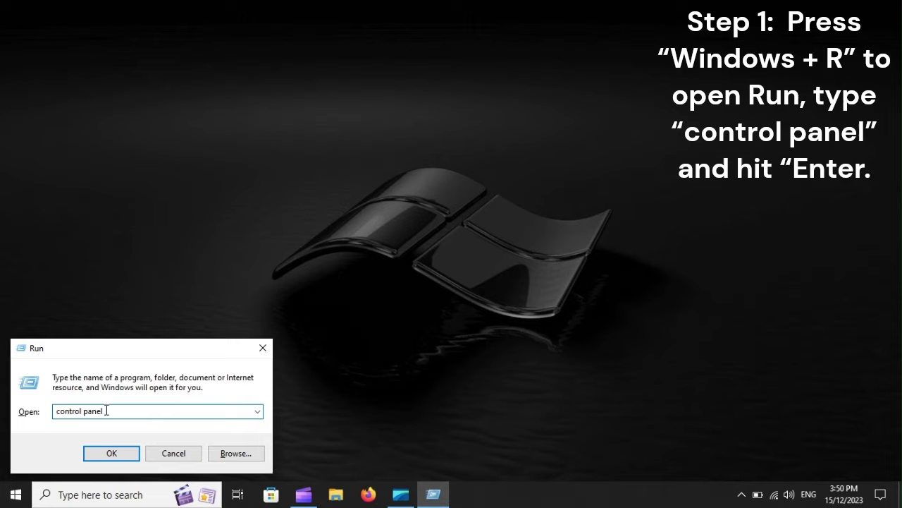
{"action": "key", "text": "Return"}
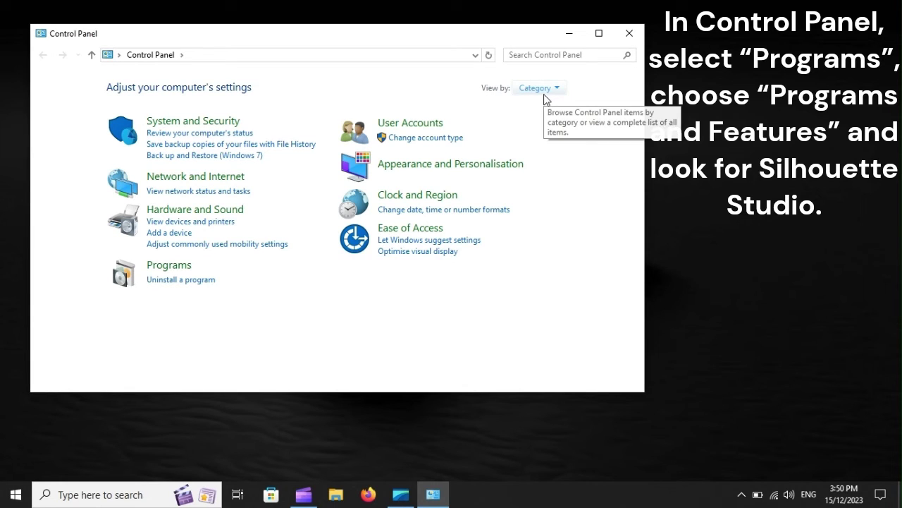
Open Programs and Features and browse the installed programs looking for Silhouette Studio.
{"action": "left_click", "coordinate": [170, 271]}
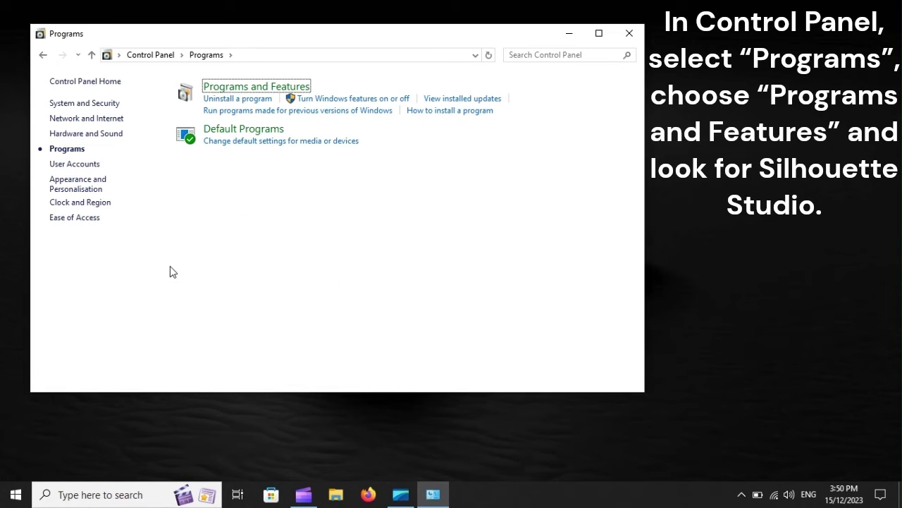
{"action": "left_click", "coordinate": [283, 87]}
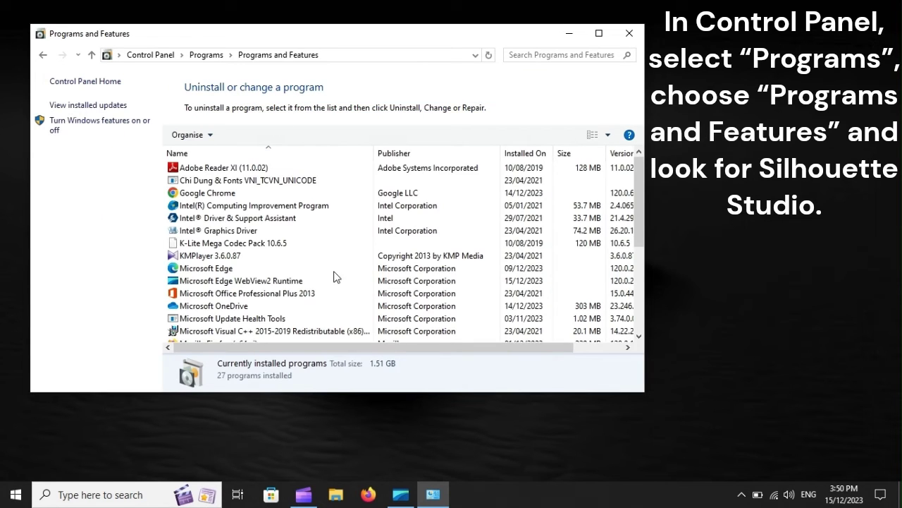
{"action": "left_click", "coordinate": [395, 205]}
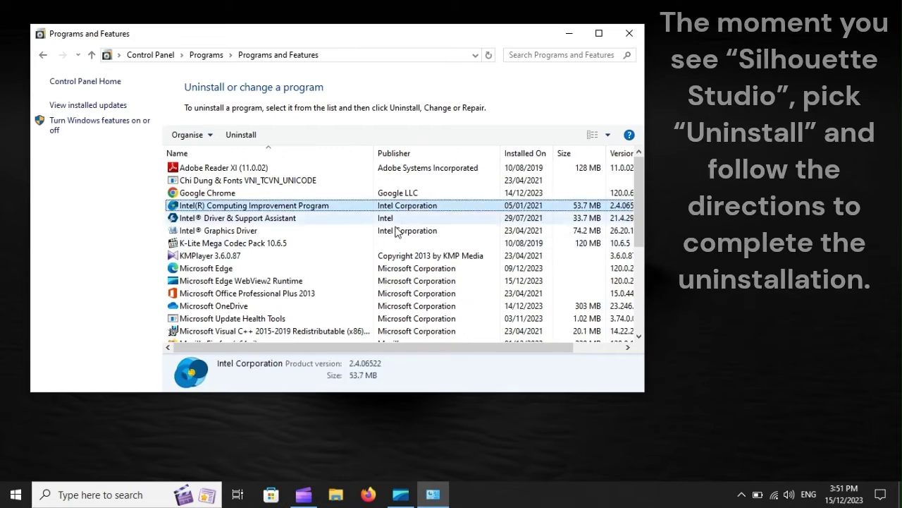
{"action": "left_click", "coordinate": [390, 243]}
{"action": "left_click", "coordinate": [275, 230]}
{"action": "left_click", "coordinate": [268, 194]}
{"action": "left_click", "coordinate": [251, 256]}
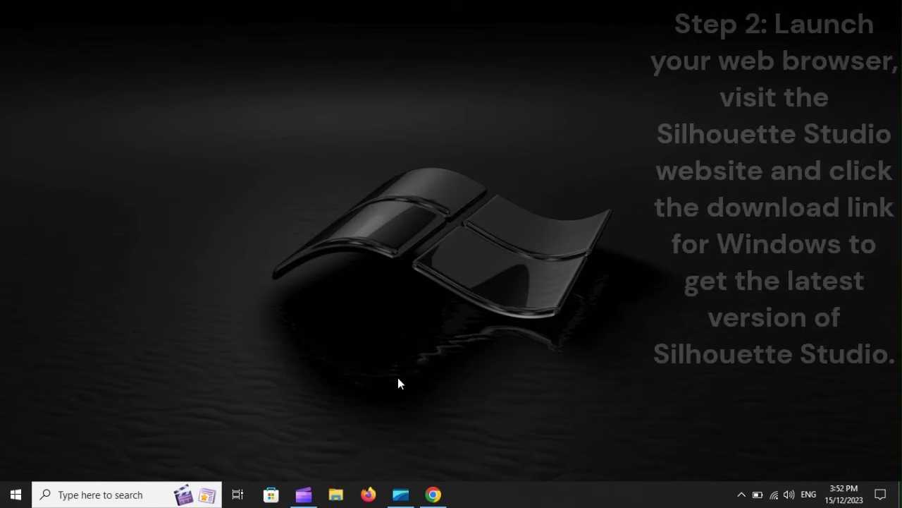
Open the Silhouette America - Software Downloads result and scroll toward the Download button.
{"action": "left_click", "coordinate": [433, 494]}
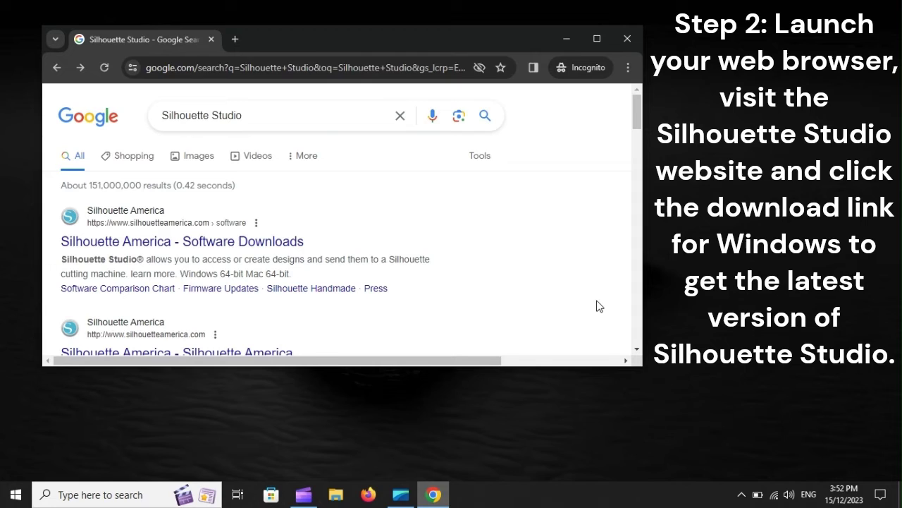
{"action": "left_click", "coordinate": [262, 245]}
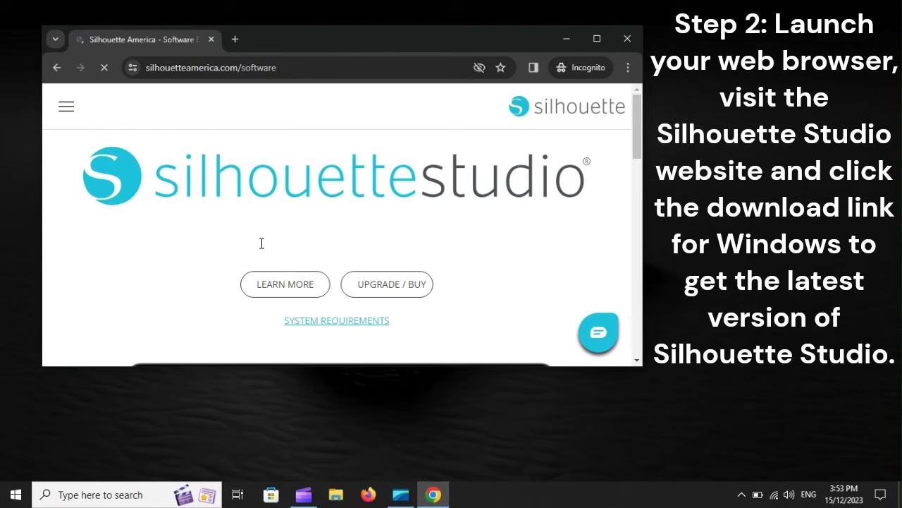
{"action": "scroll", "coordinate": [261, 243], "scroll_direction": "down", "scroll_amount": 1}
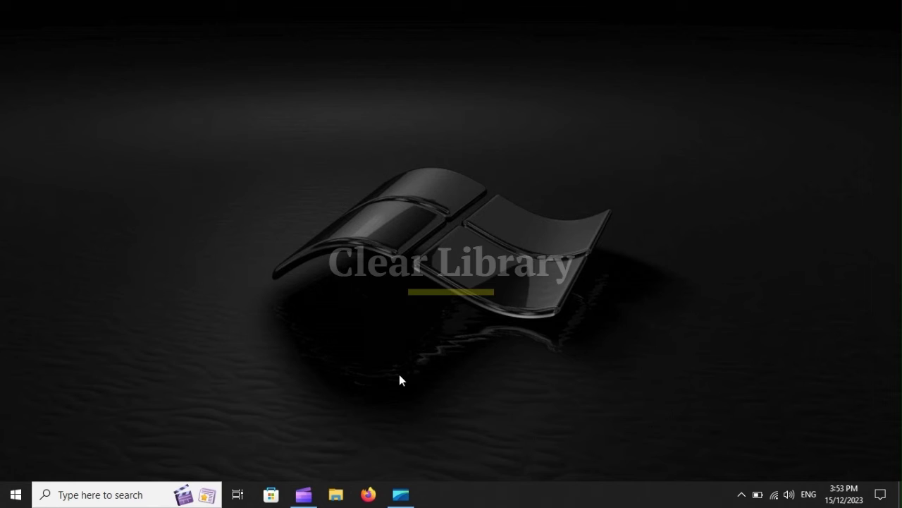
Run %programdata% from the Run box to open the ProgramData folder.
{"action": "key", "text": "super+r"}
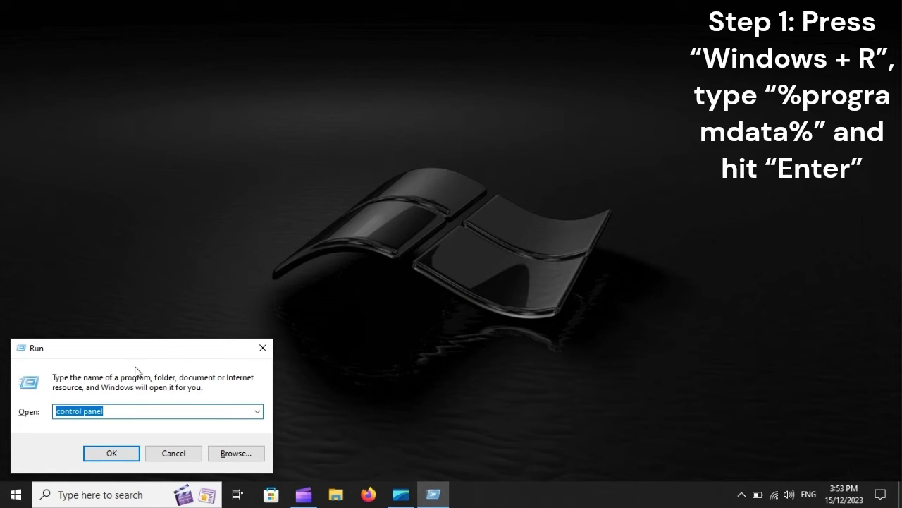
{"action": "type", "text": "%"}
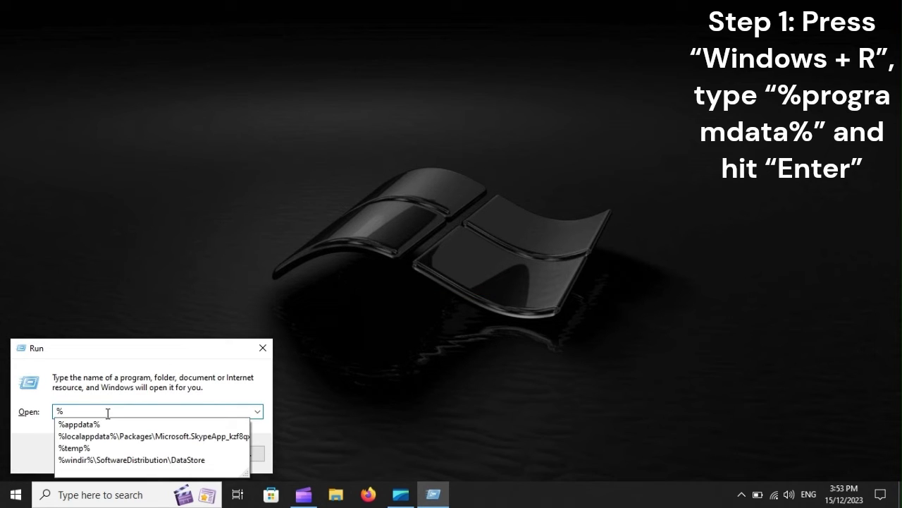
{"action": "type", "text": "program"}
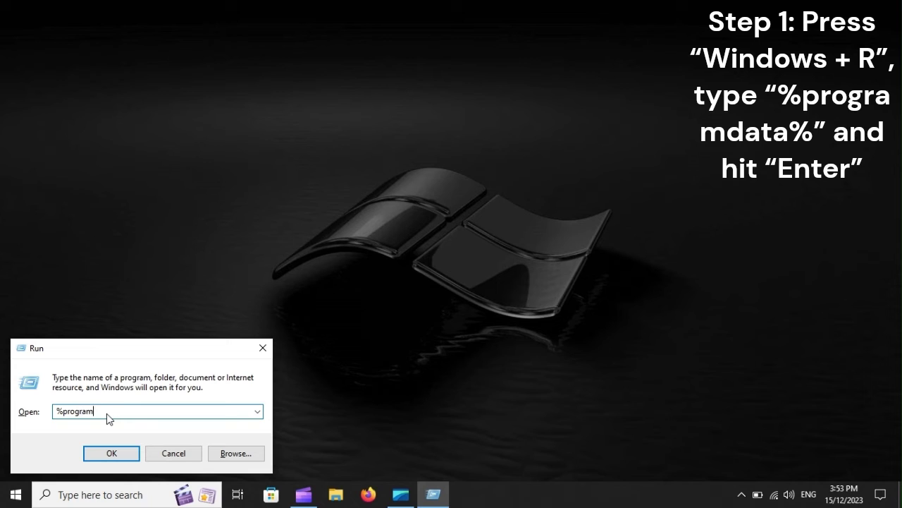
{"action": "type", "text": "data"}
{"action": "type", "text": "%"}
{"action": "key", "text": "Return"}
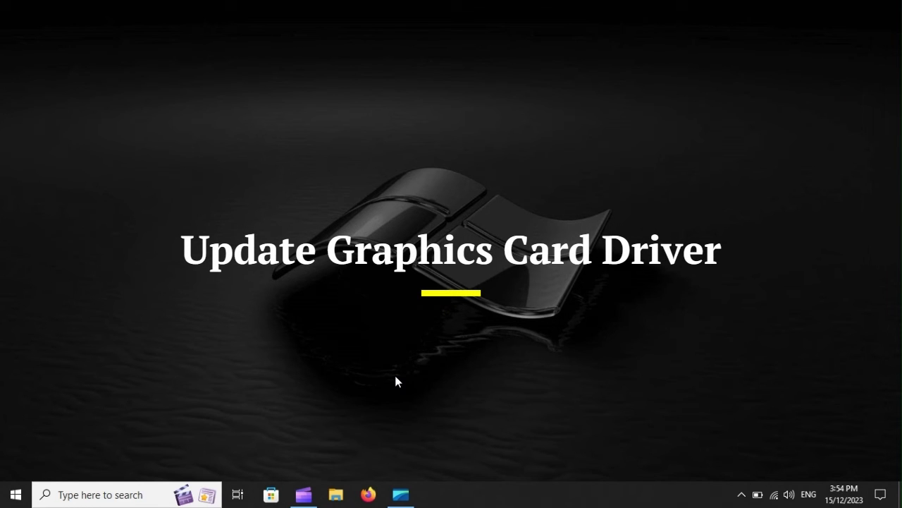
Run devmgmt.msc from the Run box to open Device Manager.
{"action": "key", "text": "super+r"}
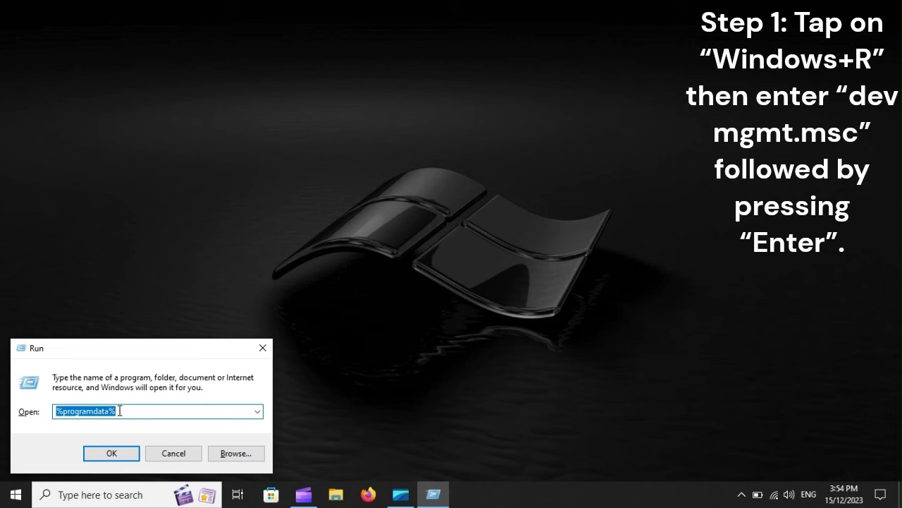
{"action": "type", "text": "devmgmt.msc"}
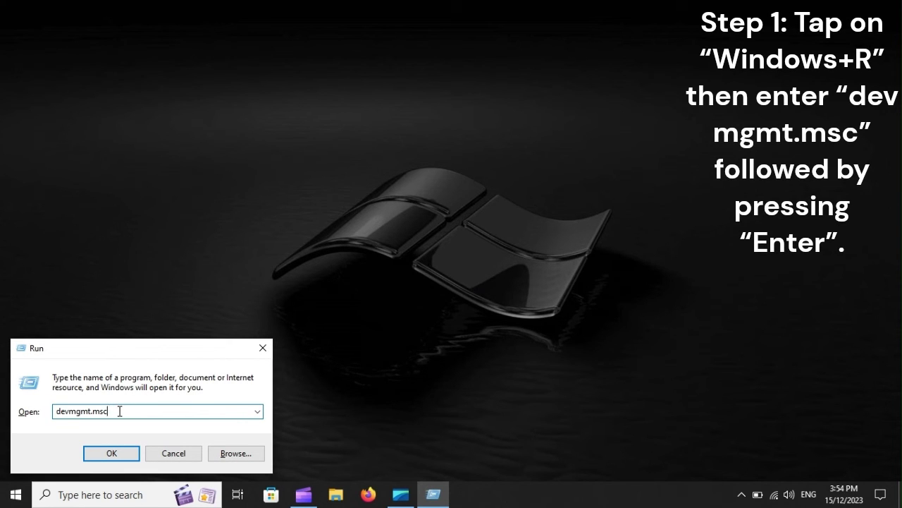
{"action": "key", "text": "Return"}
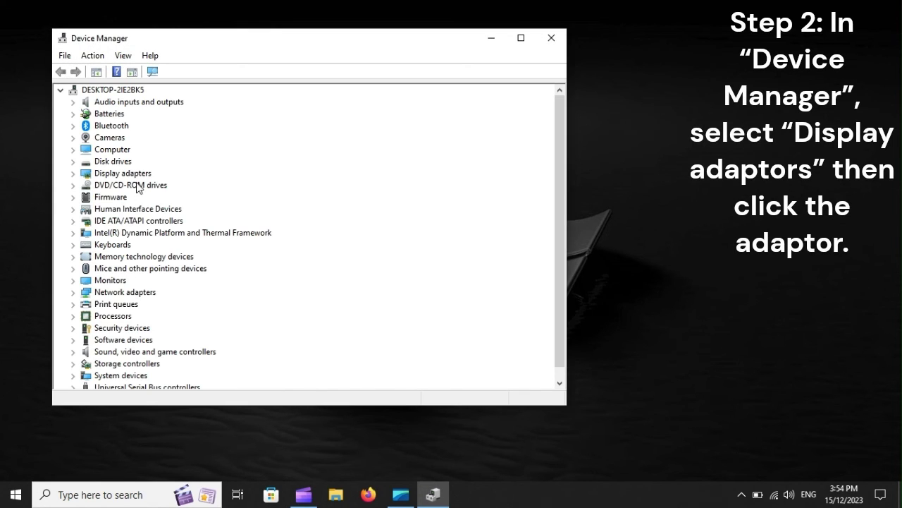
Check the Intel(R) HD Graphics 510 driver version 26.20.100.7325, then reveal the Start menu's Restart option.
{"action": "left_click", "coordinate": [139, 173]}
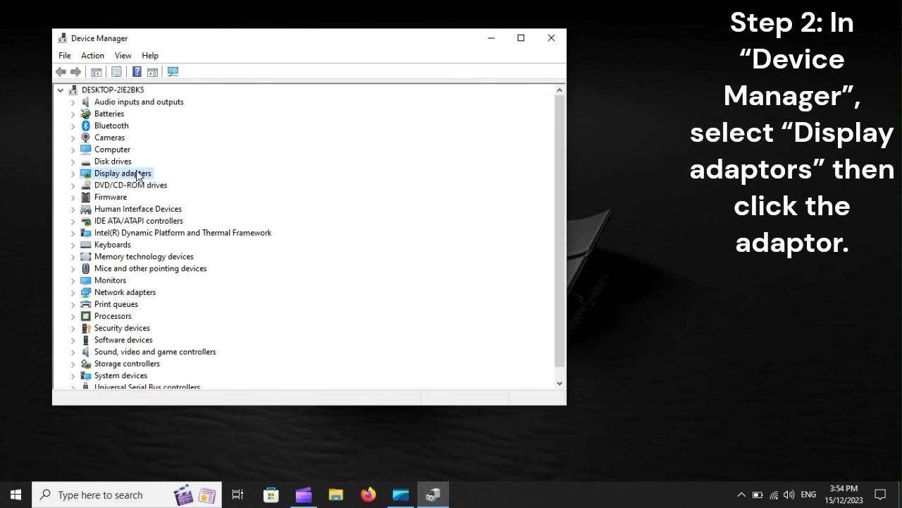
{"action": "left_click", "coordinate": [72, 173]}
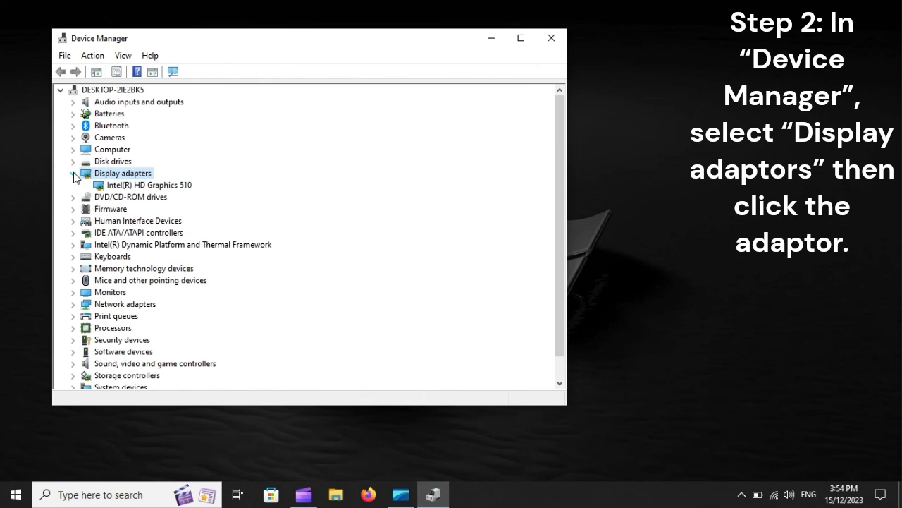
{"action": "double_click", "coordinate": [139, 185]}
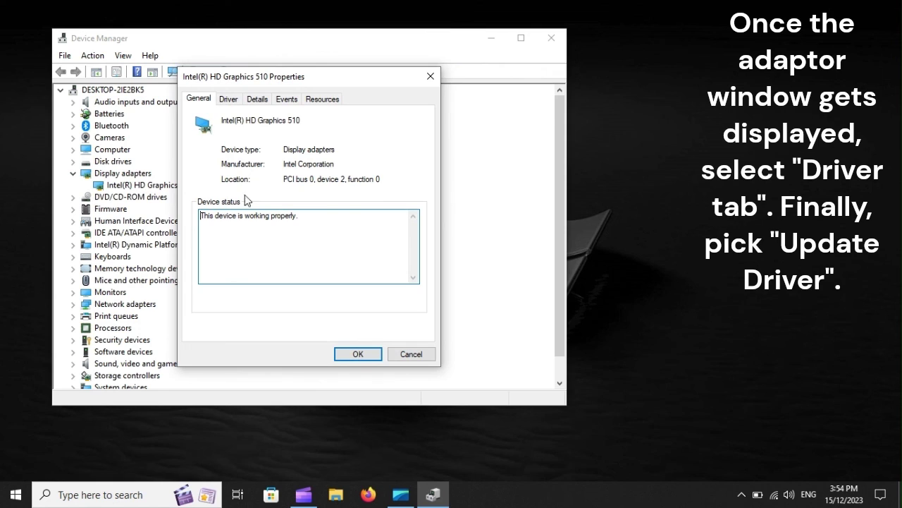
{"action": "left_click", "coordinate": [228, 101]}
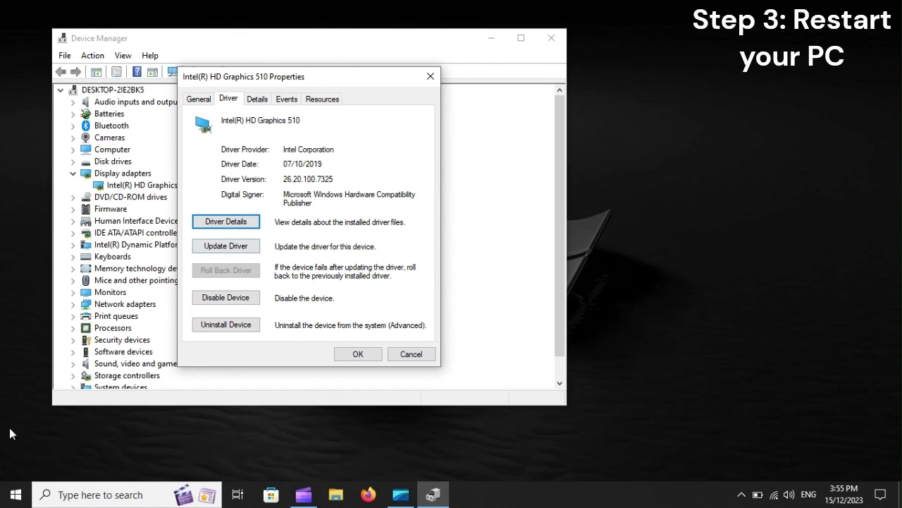
{"action": "left_click", "coordinate": [5, 502]}
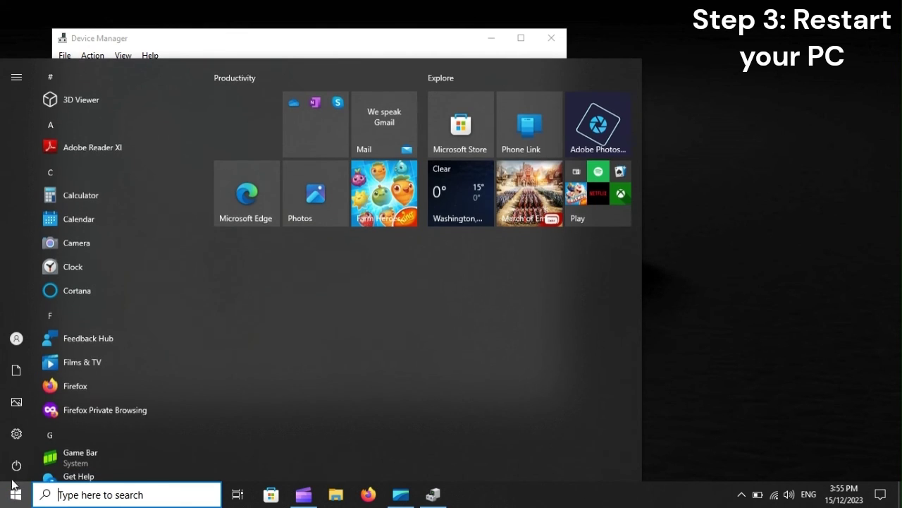
{"action": "left_click", "coordinate": [16, 464]}
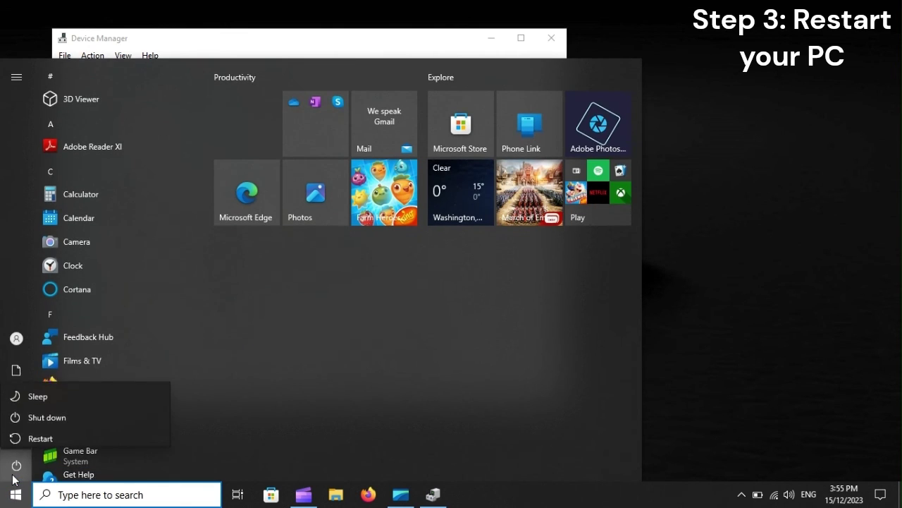